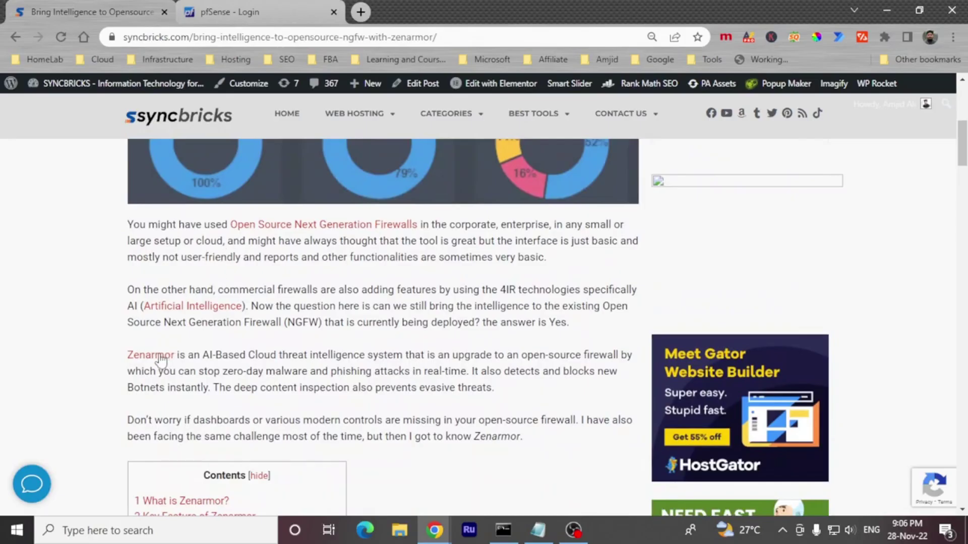
- Go to the Zenarmor vendor site and its free-edition Get Started page
left_click(160, 360)
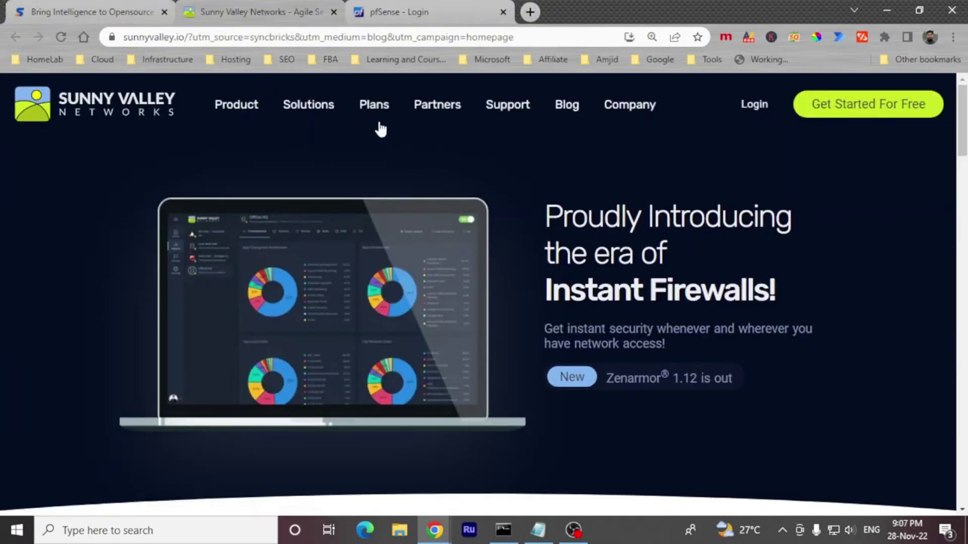
left_click(834, 105)
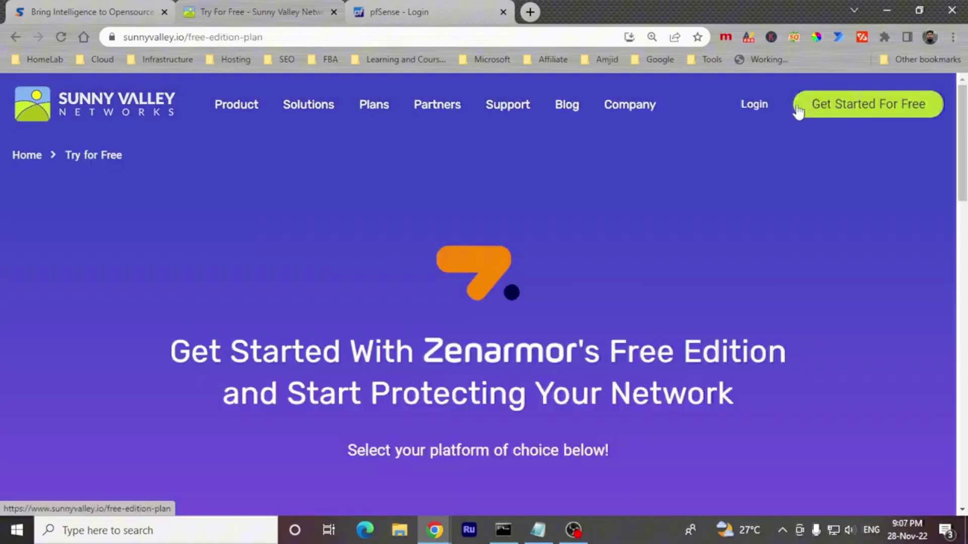
scroll(594, 239, "down", 3)
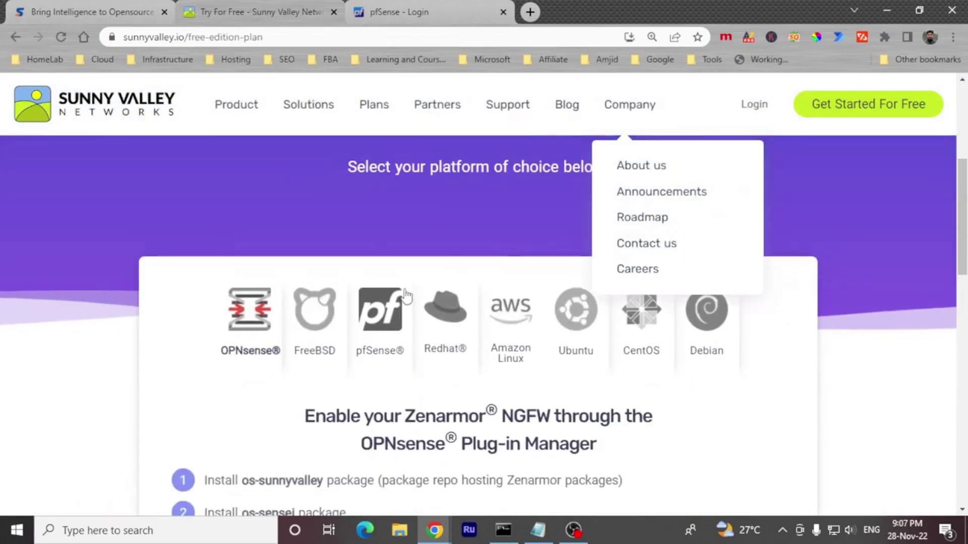
- Choose pfSense as the platform and select the curl install one-liner
left_click(372, 333)
left_click_drag(248, 309, 531, 313)
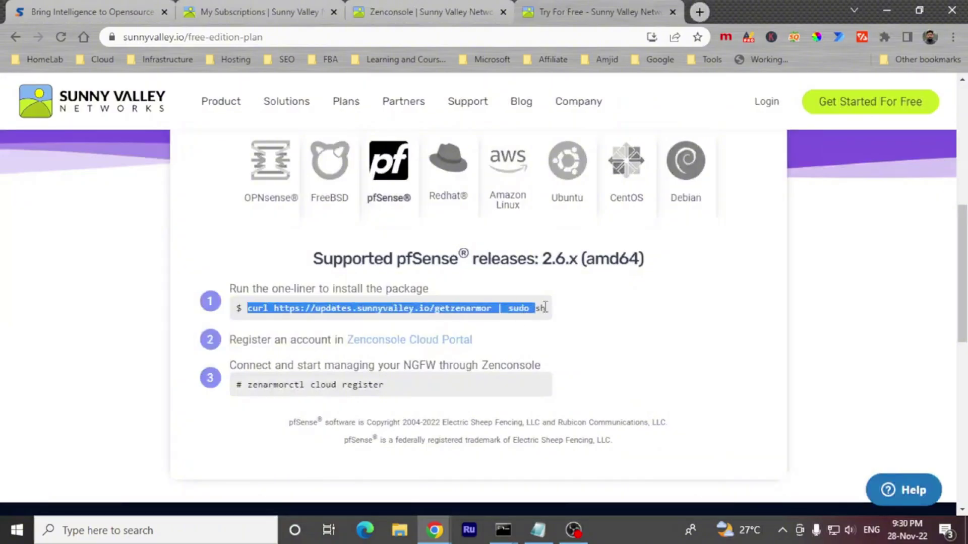
left_click(544, 307)
left_click_drag(247, 310, 475, 340)
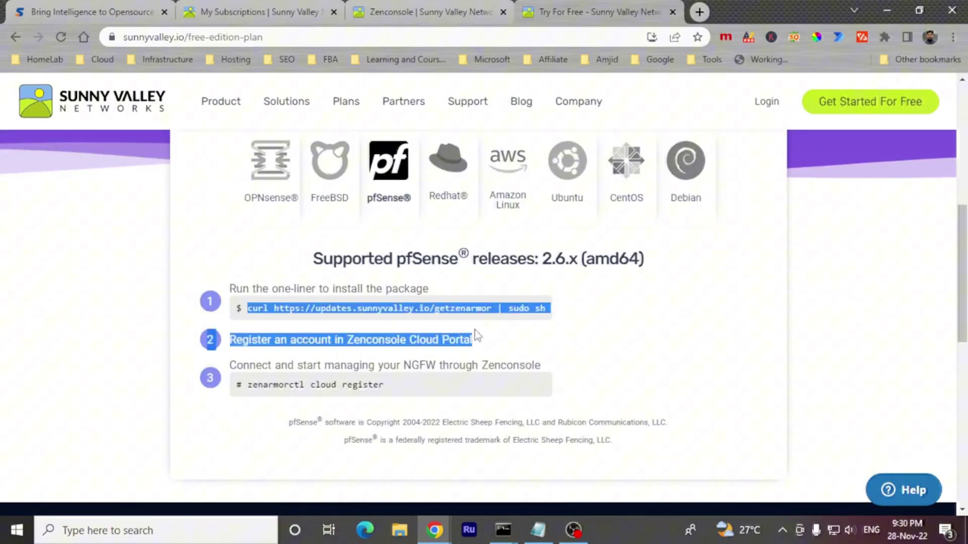
left_click(519, 308)
- Delete 'sudo' from the command in Notepad and select the whole line
key("alt+Tab")
left_click_drag(805, 221, 760, 221)
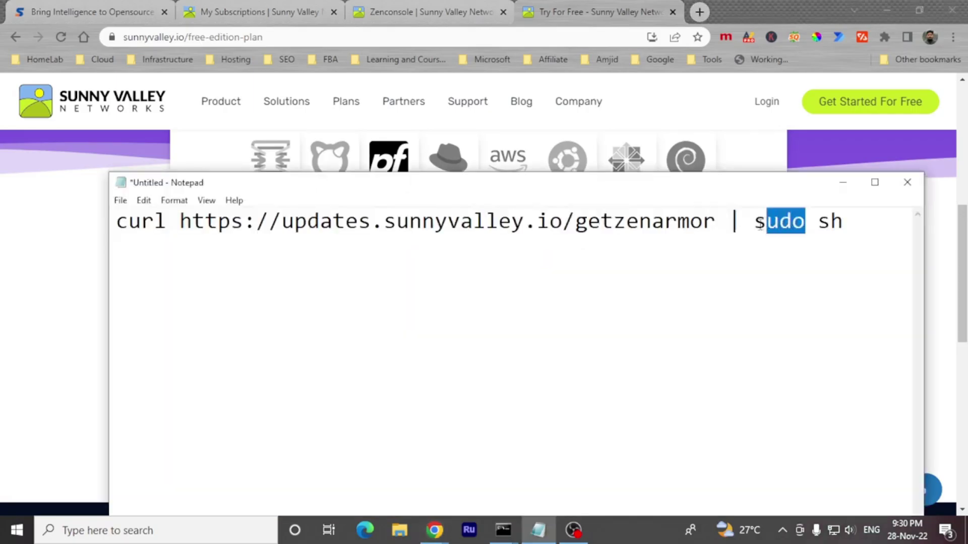
key("Delete")
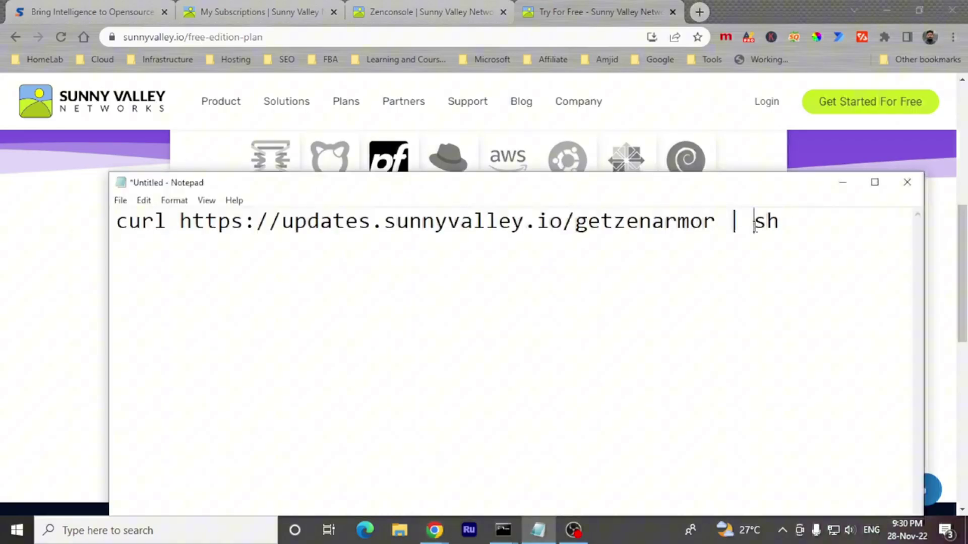
left_click_drag(804, 220, 3, 207)
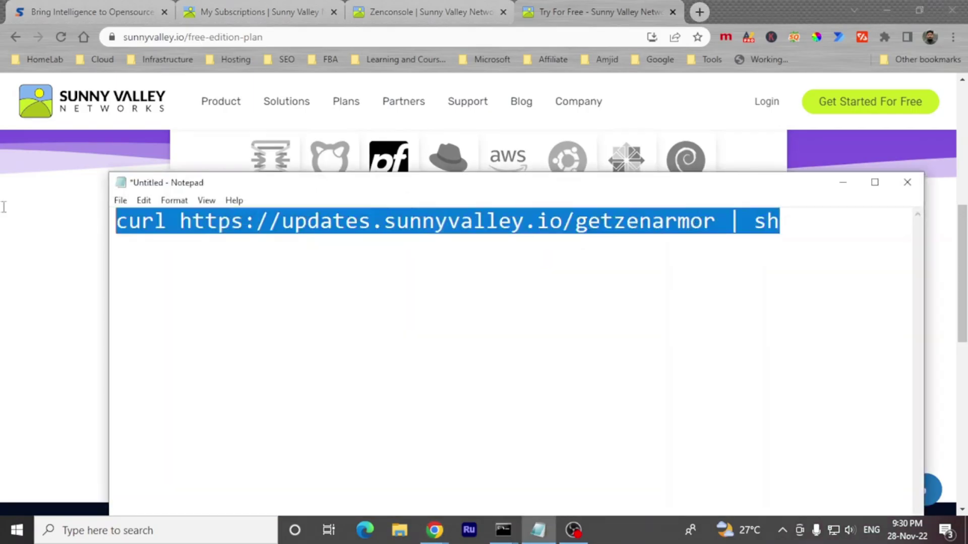
- Run the getzenarmor curl one-liner in the pfSense shell, then select the rehash and register commands
left_click(288, 261)
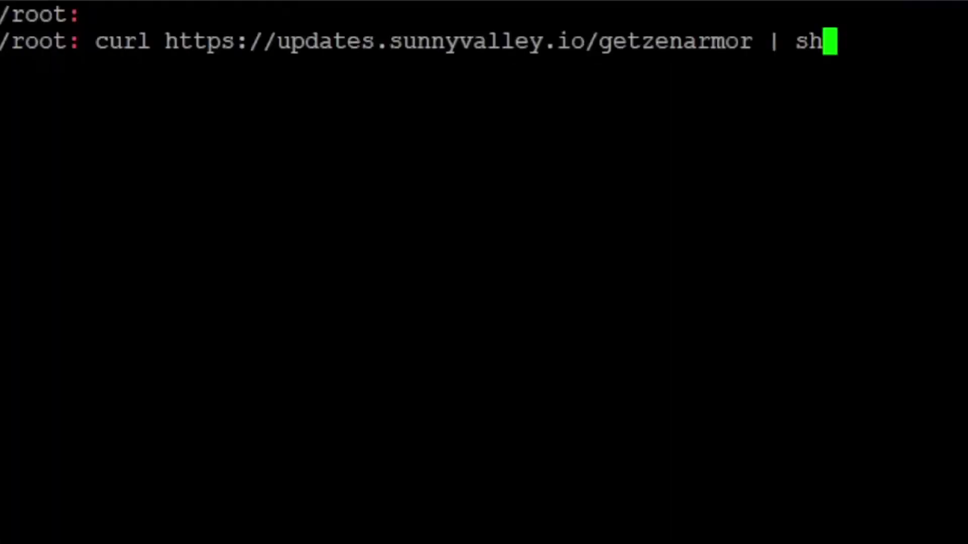
key("Return")
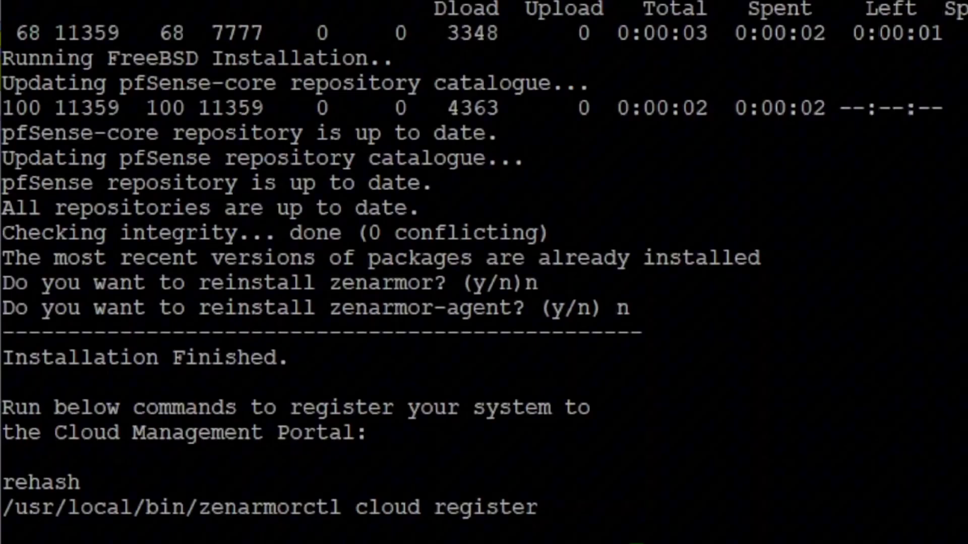
left_click_drag(960, 515, 6, 482)
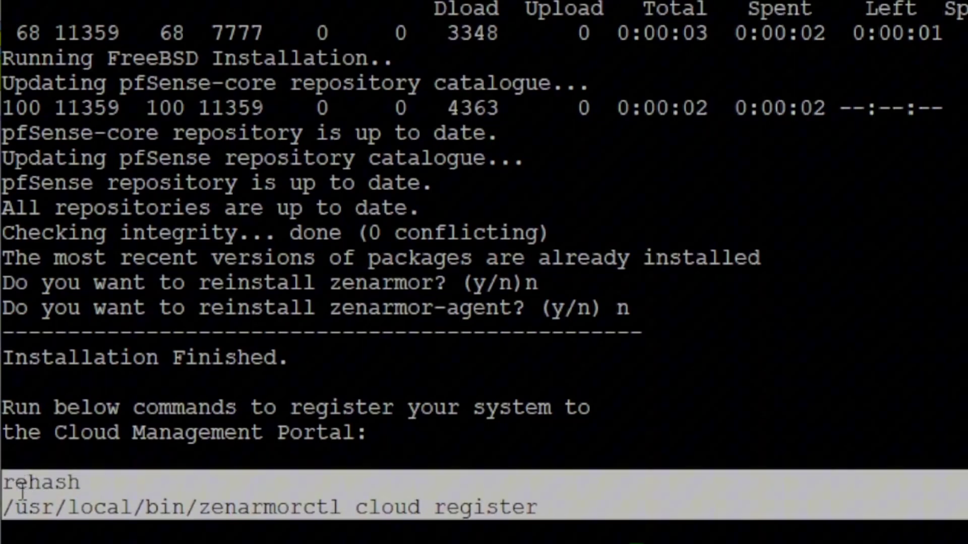
- Run rehash and zenarmorctl cloud register, submitting the Cloud Portal e-mail and password
right_click(13, 482)
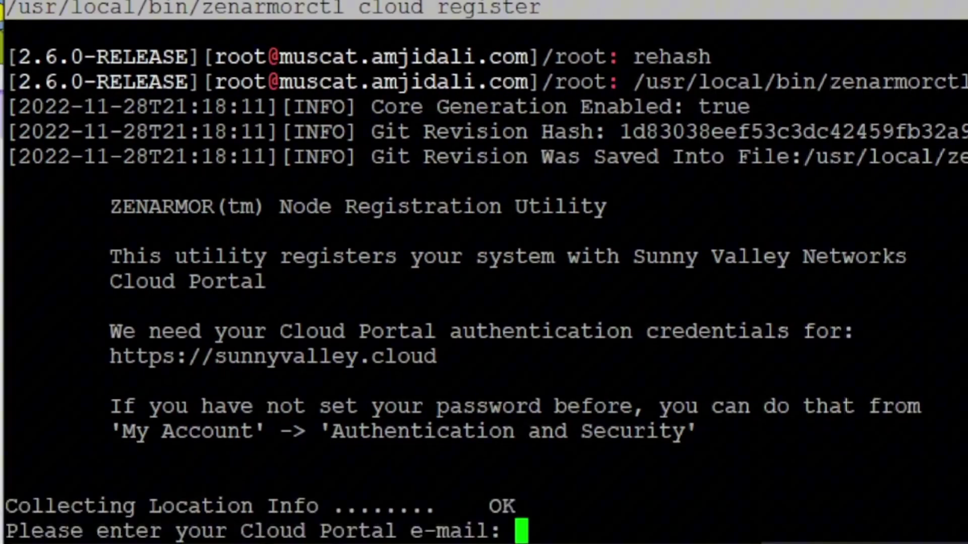
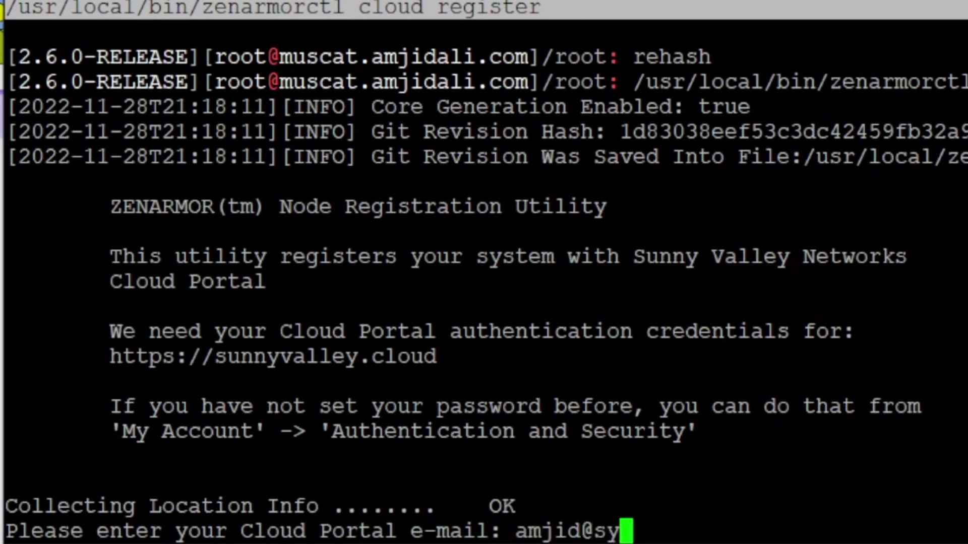
key("Return")
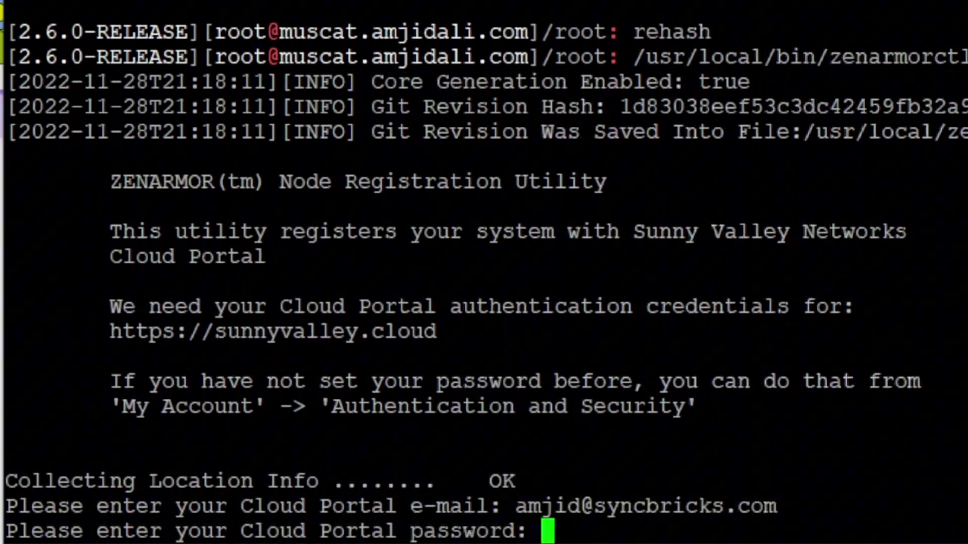
key("Return")
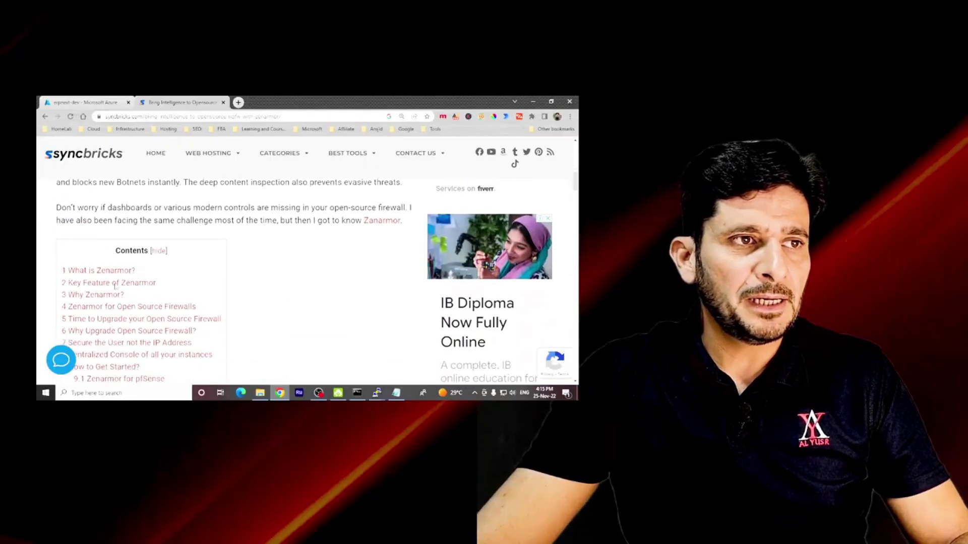
scroll(98, 286, "up", 4)
- Sign up through the Zenarmor link and continue into the Zenconsole Firewalls list
middle_click(88, 279)
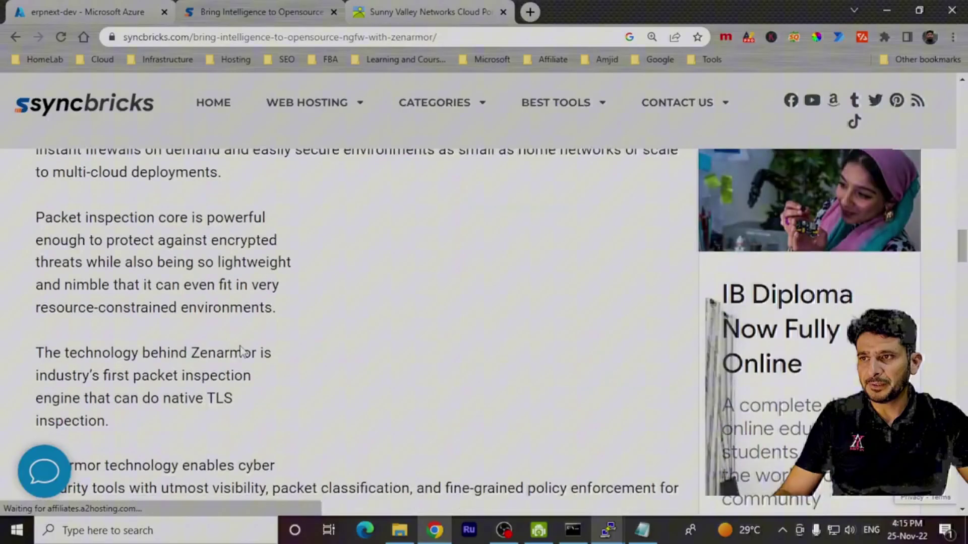
scroll(226, 341, "down", 10)
scroll(225, 340, "up", 10)
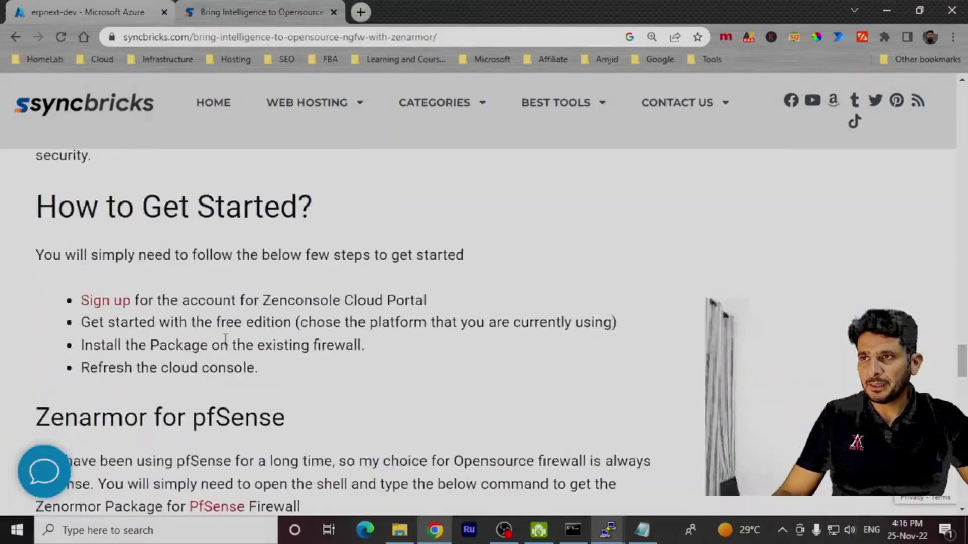
scroll(222, 346, "up", 2)
scroll(156, 386, "down", 2)
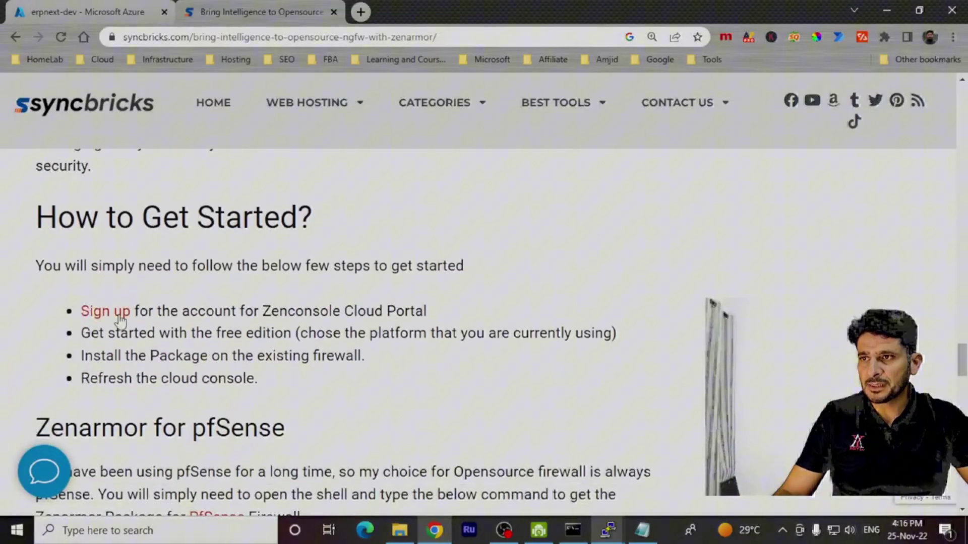
right_click(113, 313)
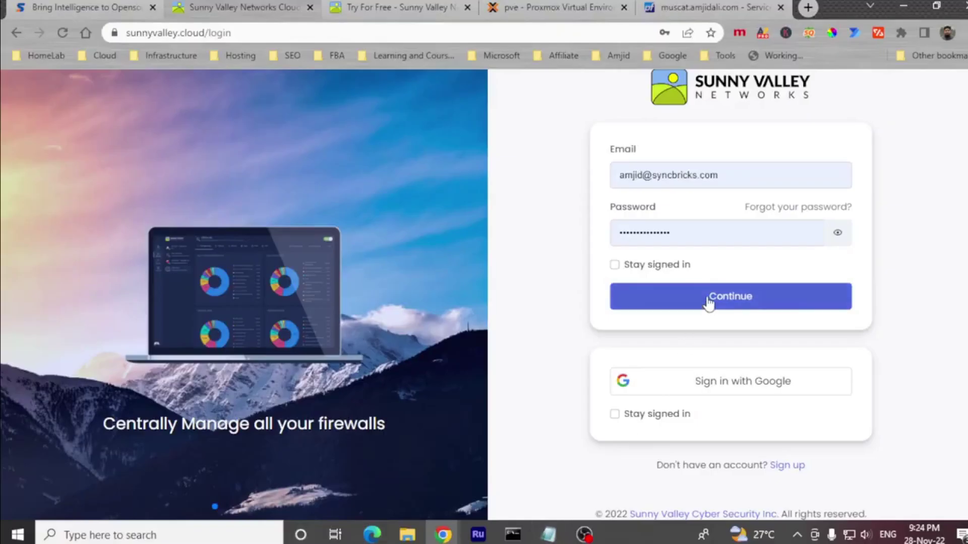
left_click(709, 302)
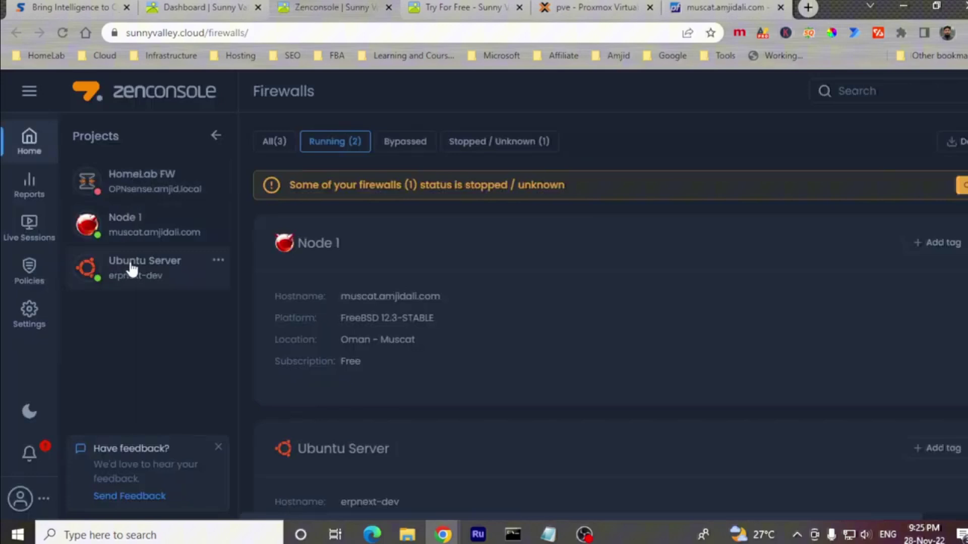
- Rename Node 1 to 'pfsense HoemLab' and choose SQLite as the reporting database
left_click(130, 232)
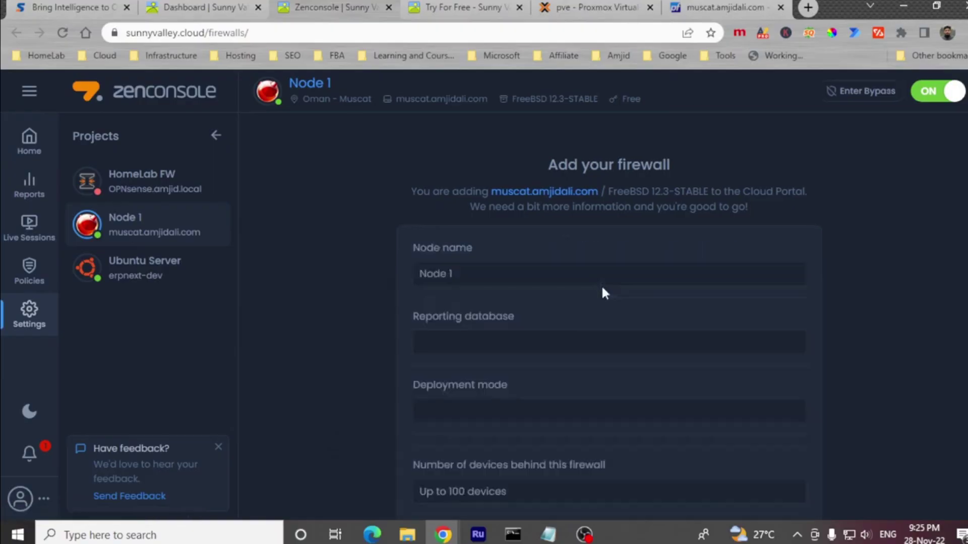
left_click(435, 273)
type("pf")
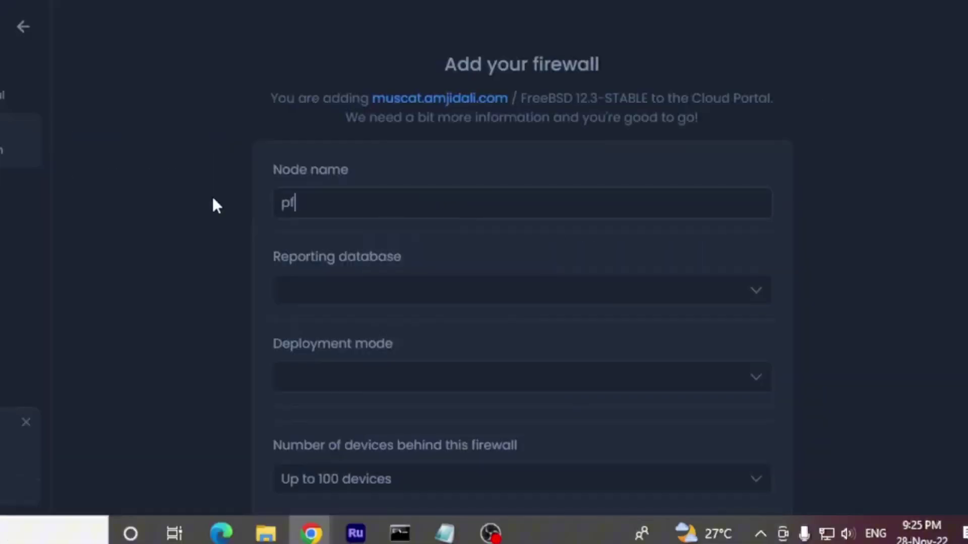
type("sense HoemLab")
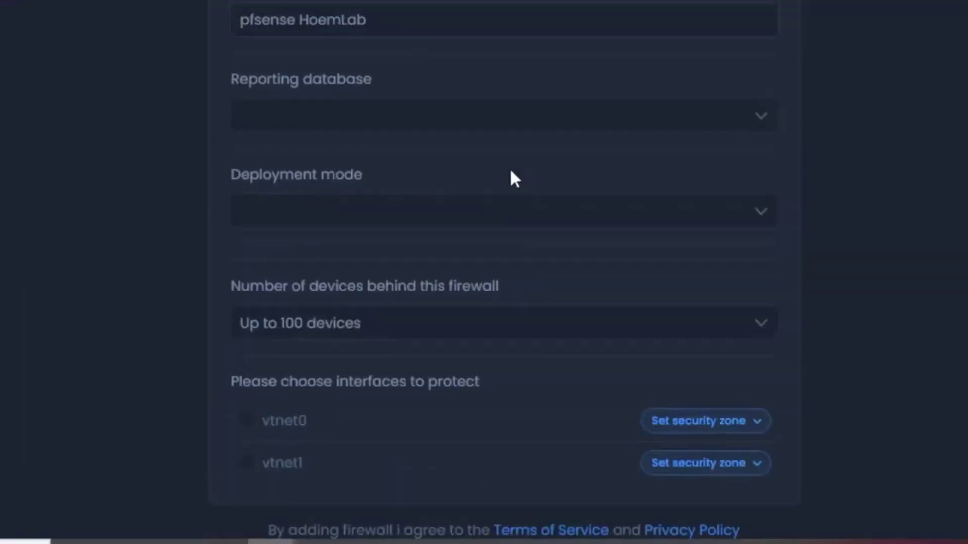
left_click(499, 290)
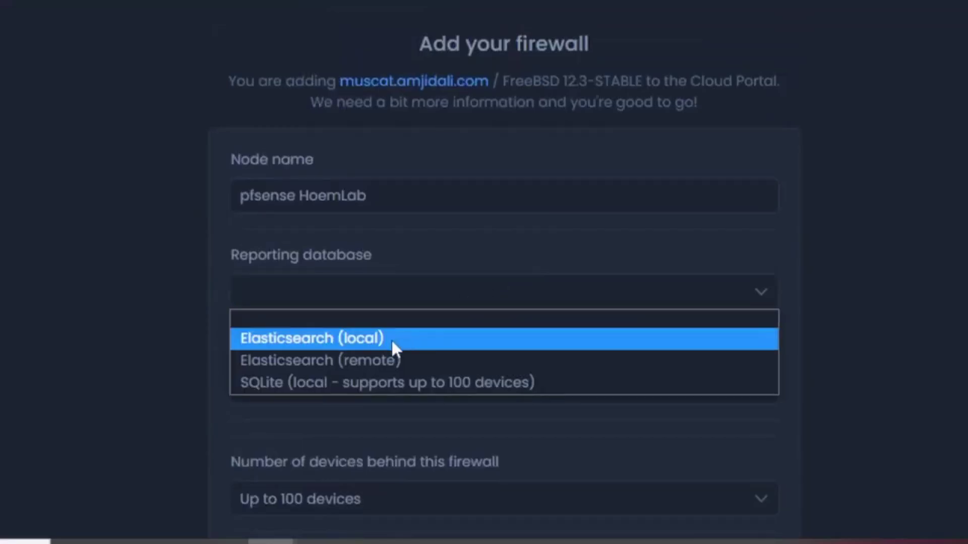
left_click(439, 388)
scroll(380, 346, "down", 3)
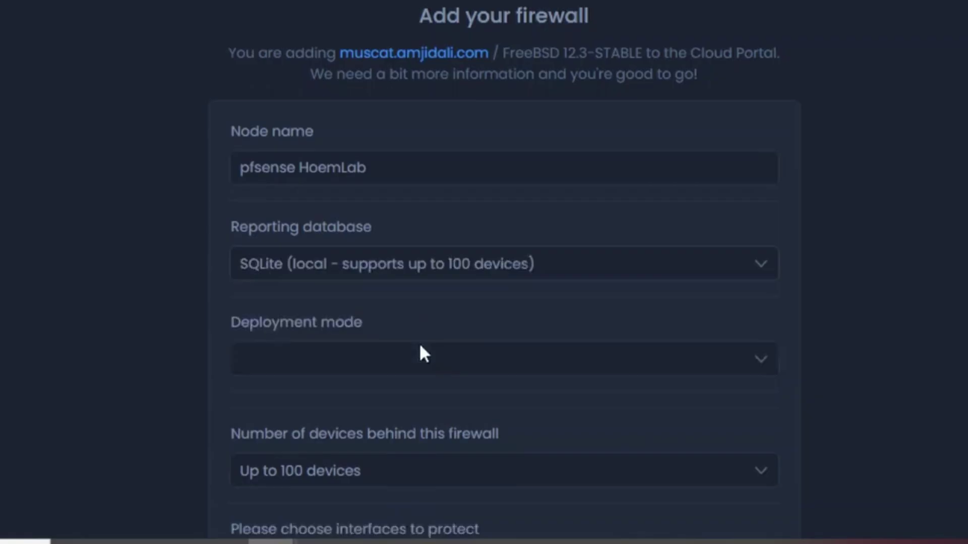
- Use native netmap Routed Mode, with vtnet0 as wan and vtnet1 as lan
left_click(397, 292)
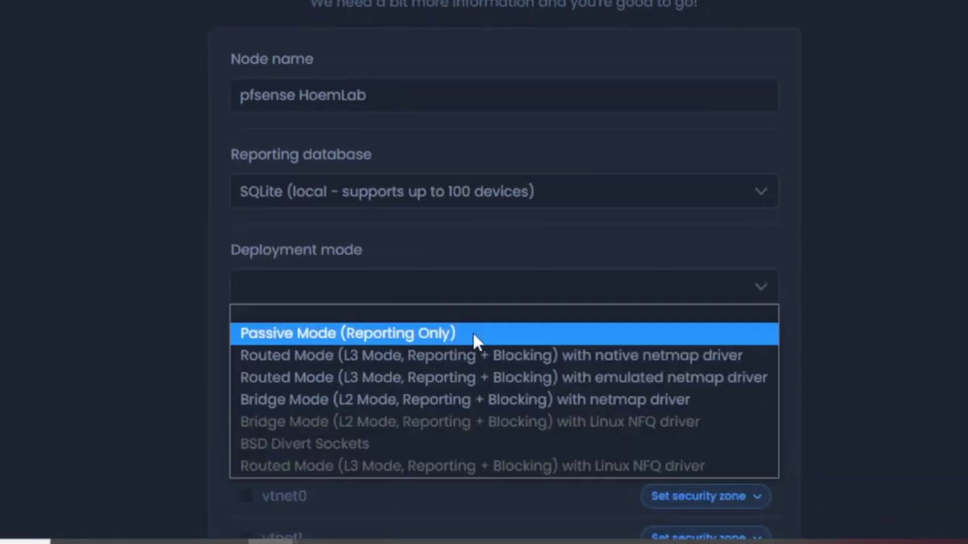
left_click(284, 367)
scroll(447, 431, "down", 4)
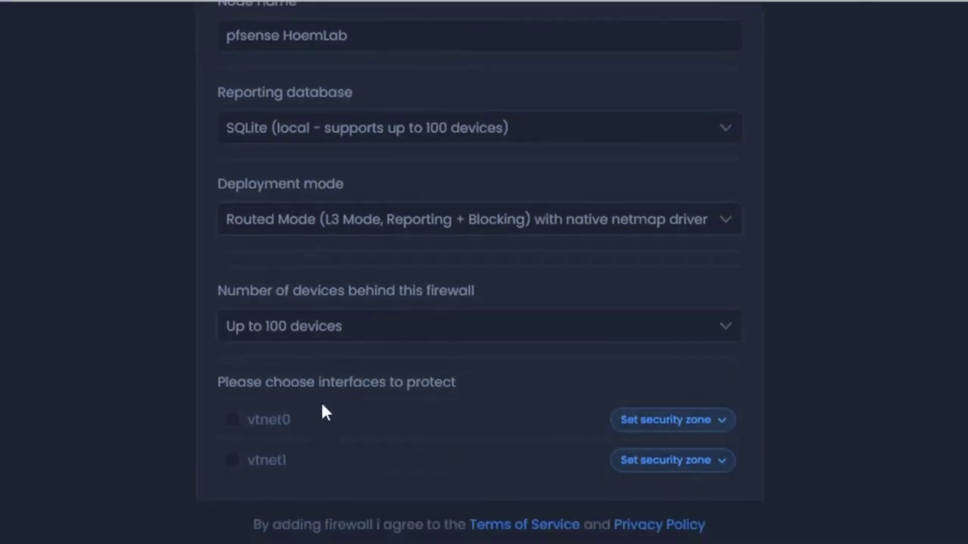
left_click(280, 419)
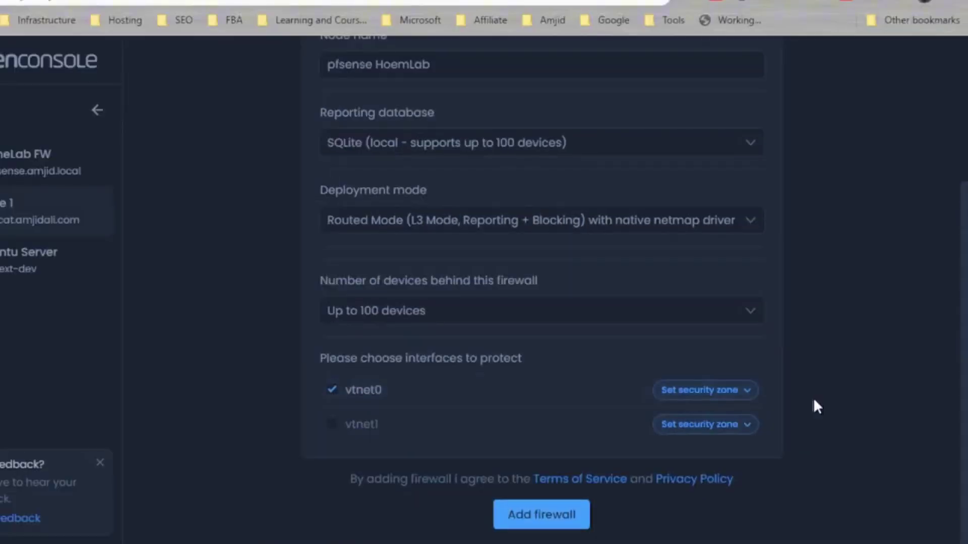
left_click(719, 391)
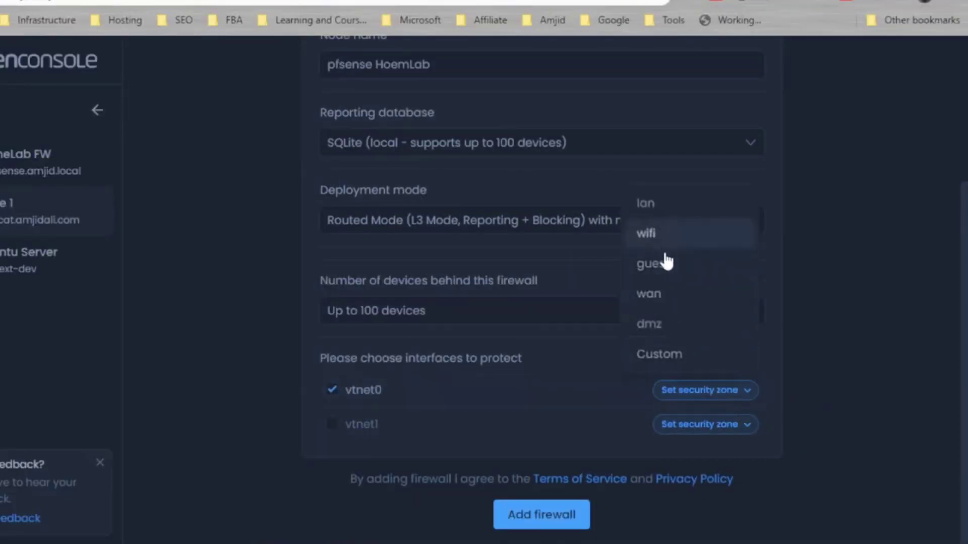
left_click(656, 301)
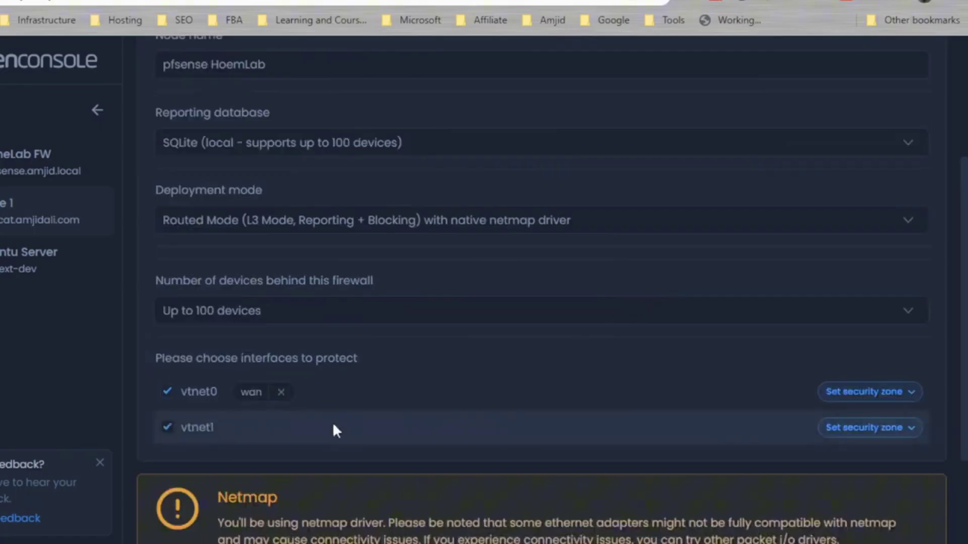
left_click(861, 426)
left_click(814, 242)
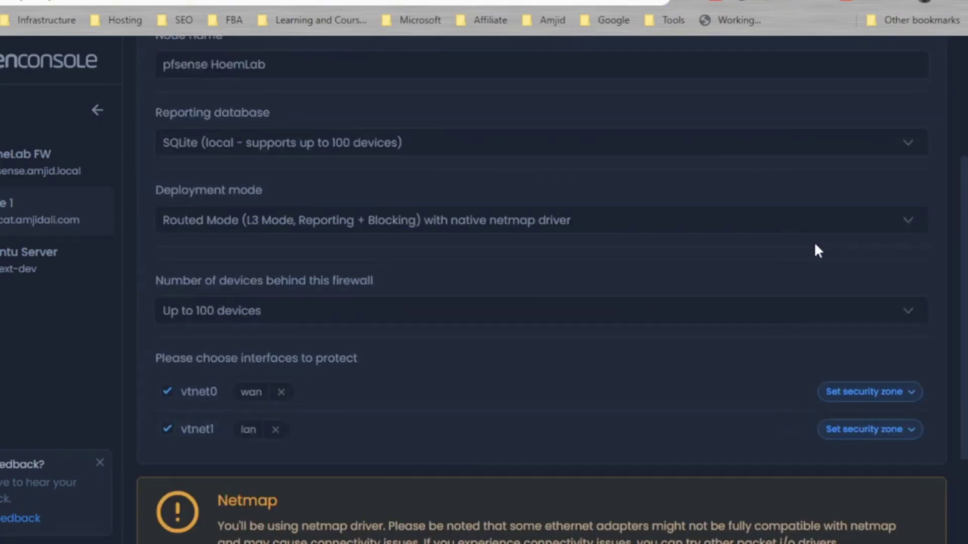
- Add the firewall and dismiss the success and configuration-sending notifications
left_click(494, 525)
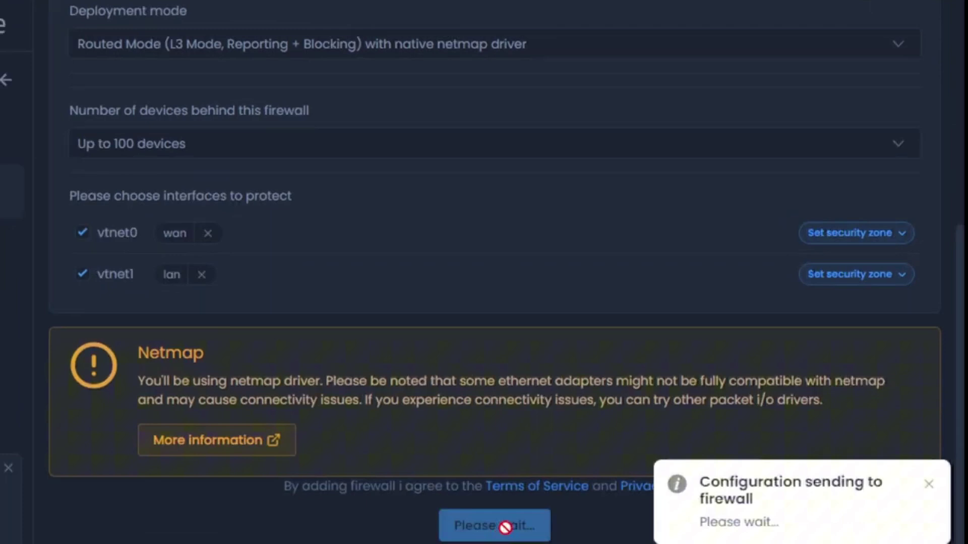
scroll(256, 214, "up", 1)
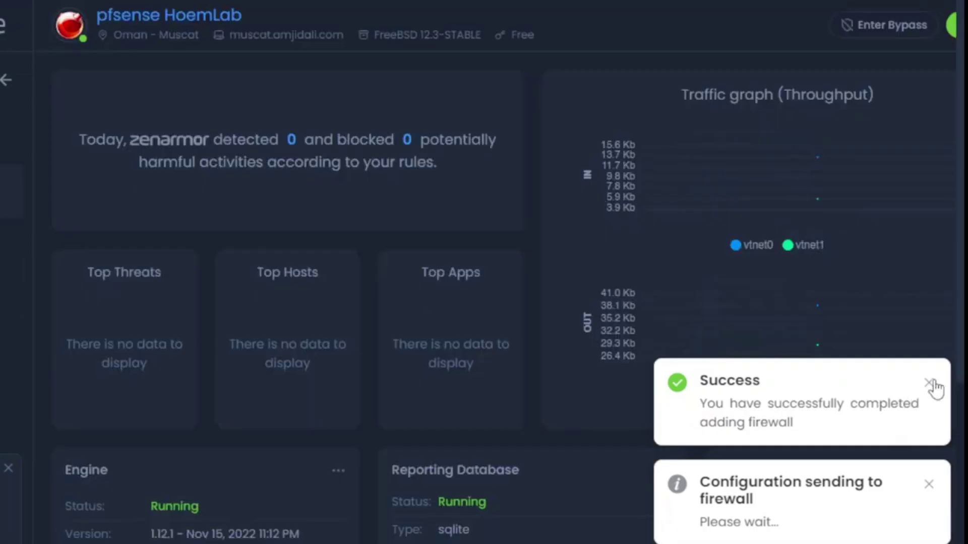
left_click(930, 485)
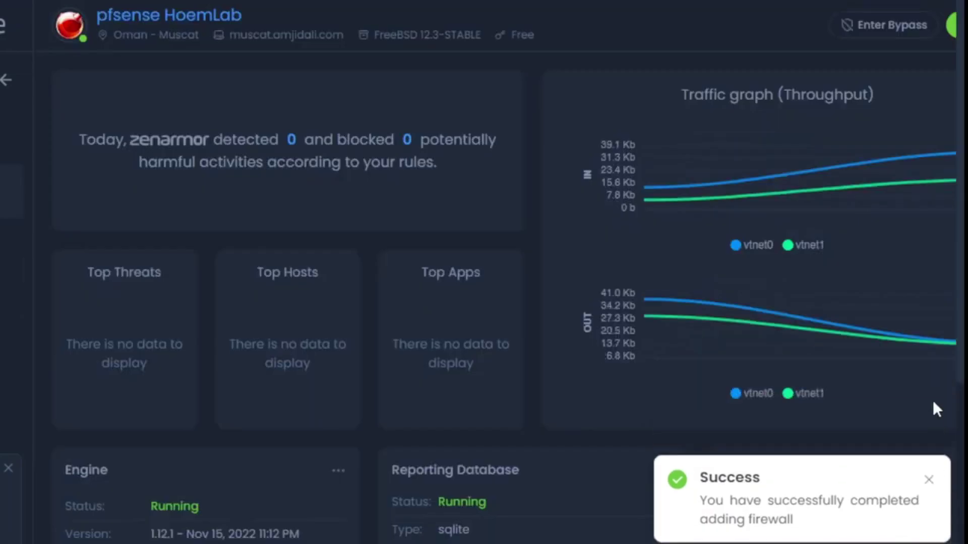
left_click(929, 478)
scroll(132, 437, "down", 3)
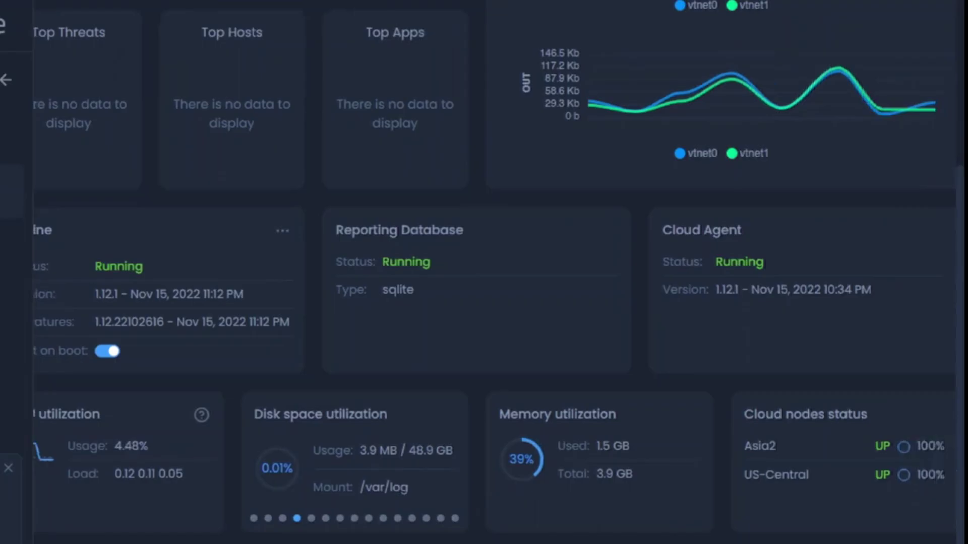
scroll(624, 130, "up", 3)
scroll(60, 160, "down", 2)
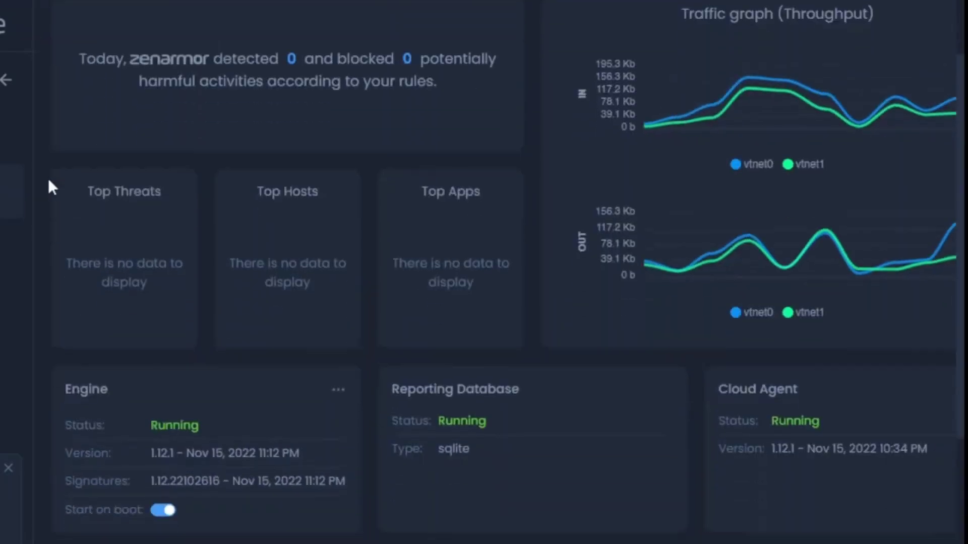
- Review the Connections, Threats, Blocks and Web reports for pfsense HoemLab
left_click(48, 177)
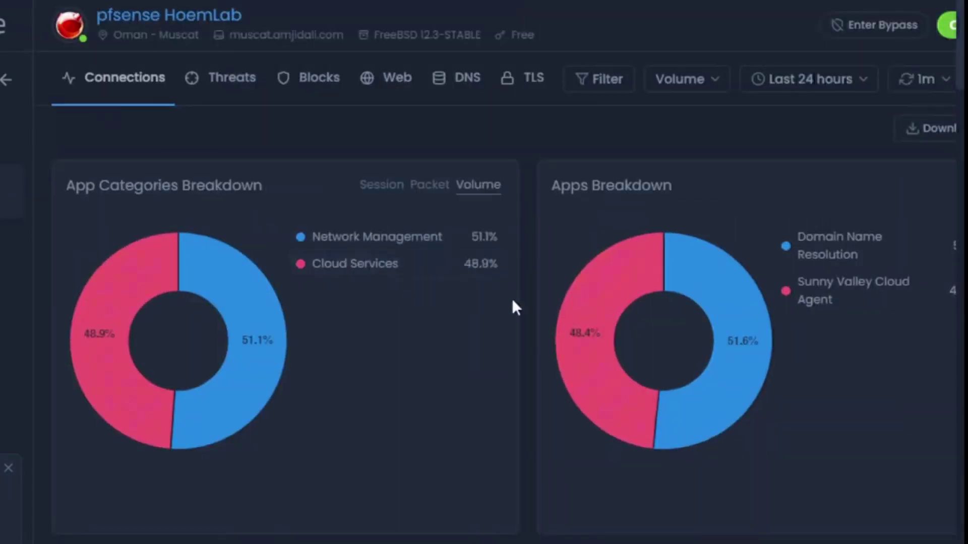
left_click(250, 82)
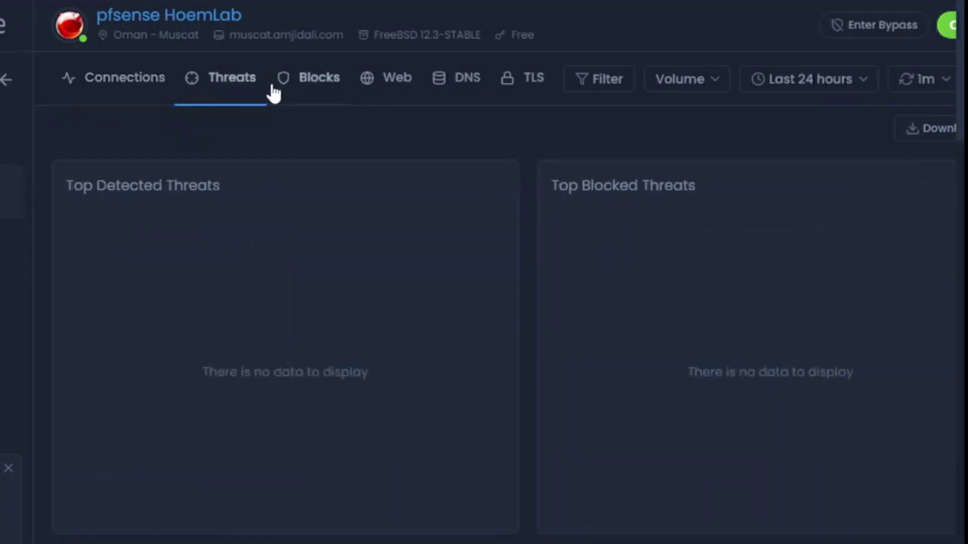
left_click(315, 85)
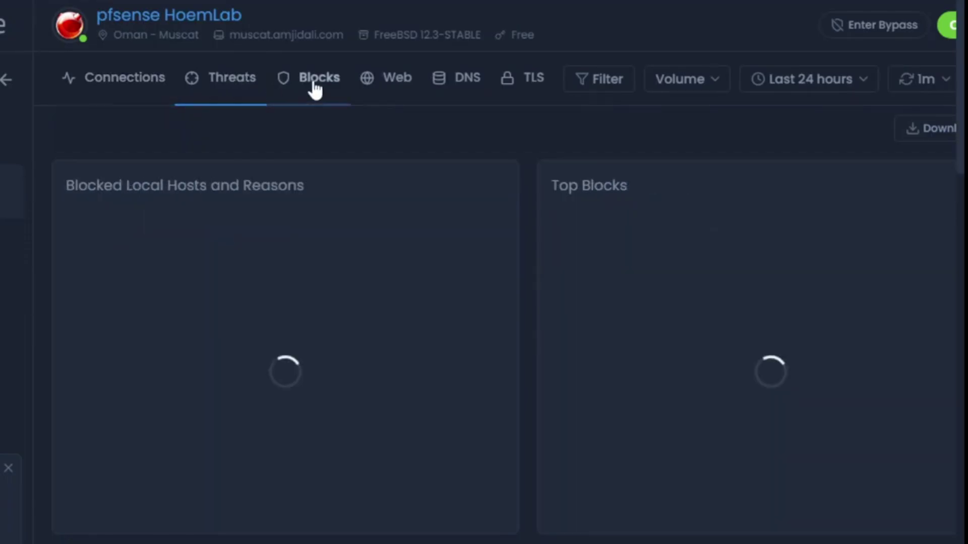
left_click(375, 85)
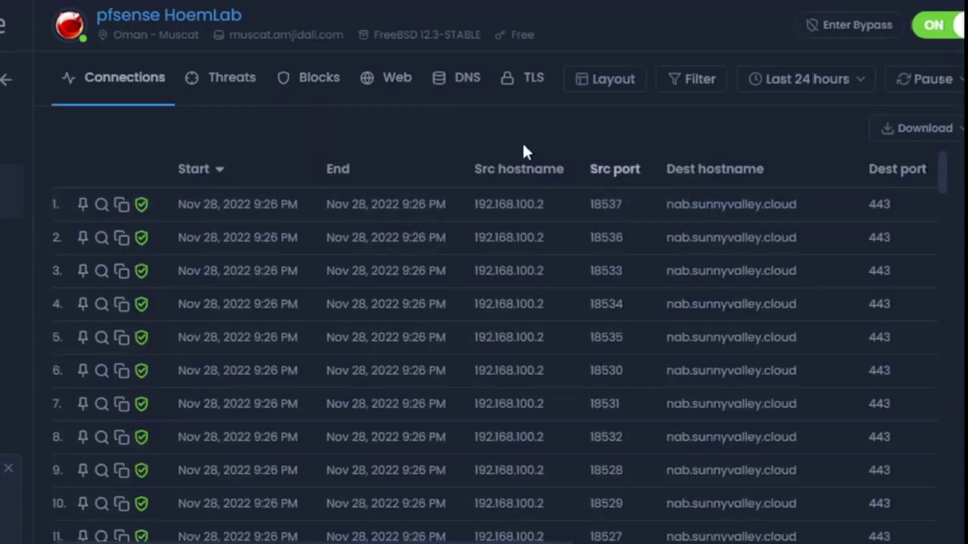
left_click(229, 82)
left_click(374, 87)
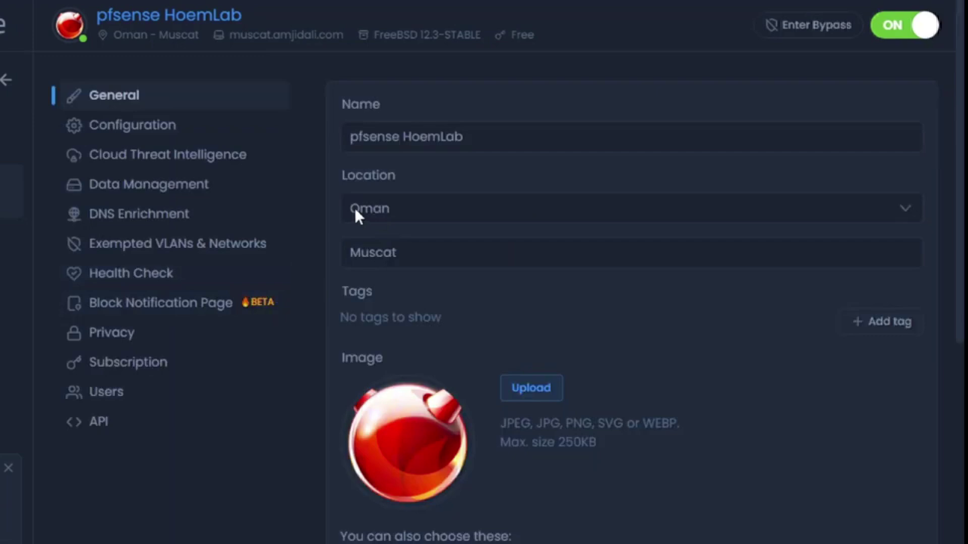
- Submit the pasted activation key on the Subscription settings page to activate Business
left_click(161, 130)
left_click(106, 362)
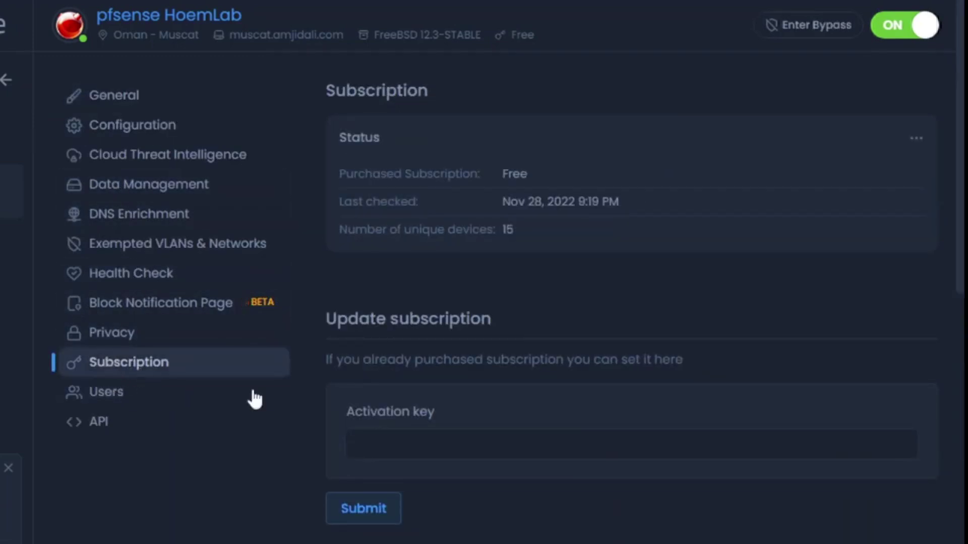
key("ctrl+v")
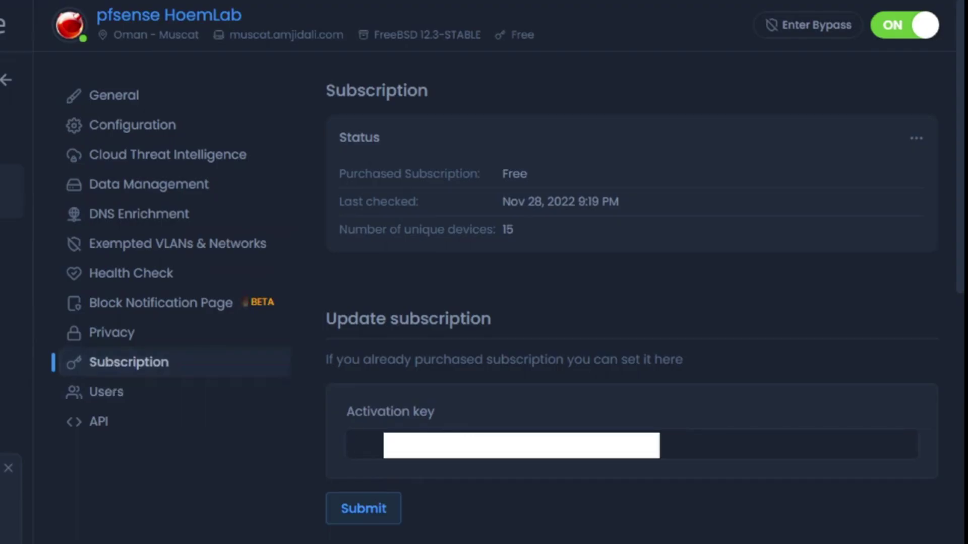
left_click(365, 510)
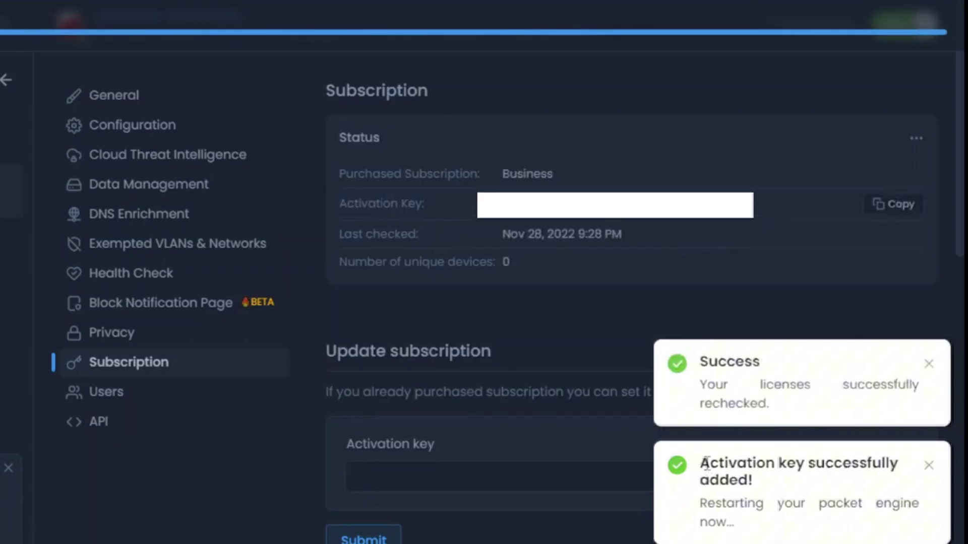
left_click_drag(703, 464, 876, 525)
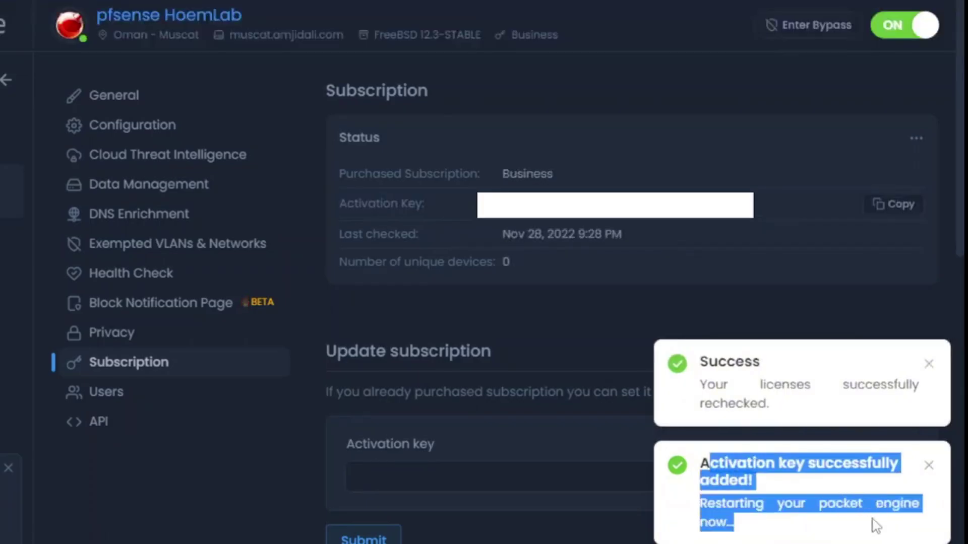
- Select the licenses-rechecked message while the local policies import to the cloud
mouse_move(702, 385)
left_mouse_down()
mouse_move(698, 391)
mouse_move(800, 413)
left_mouse_up()
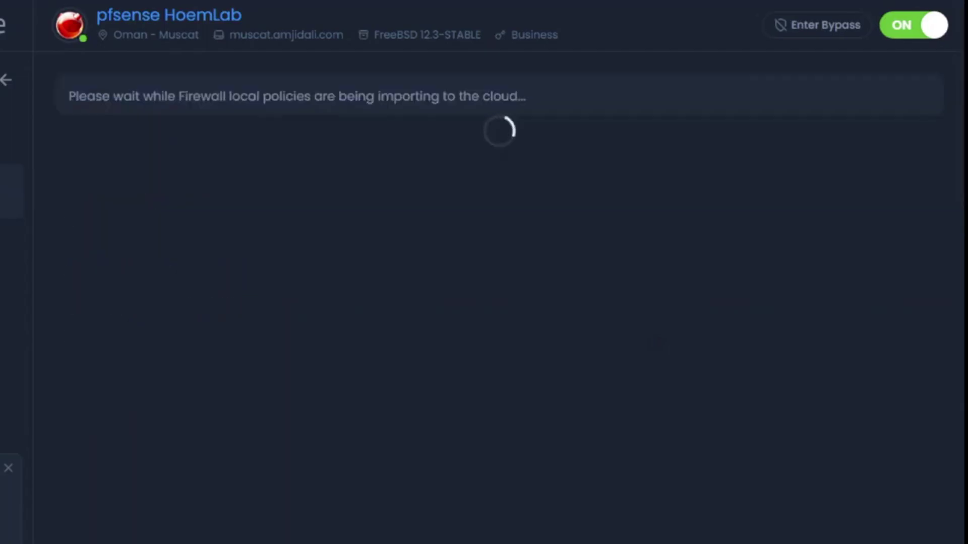